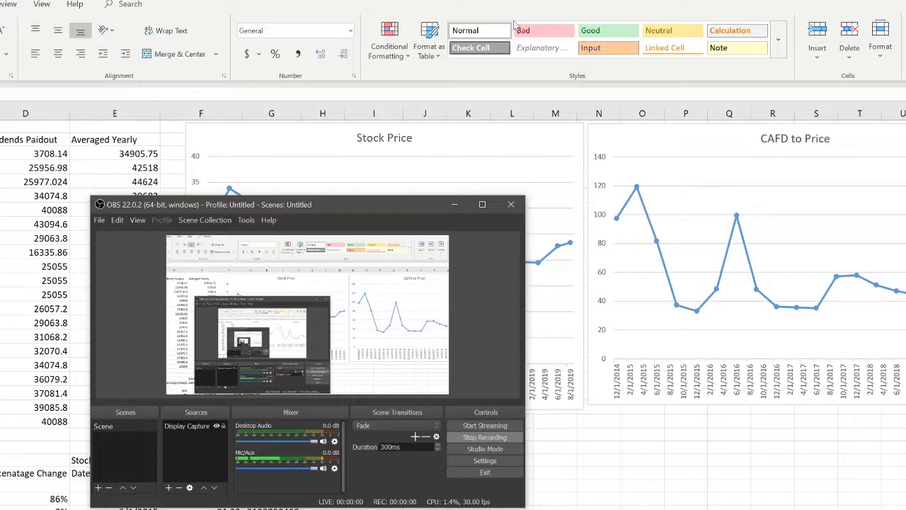
- Minimize the OBS recording window to uncover the screen behind it
{"action": "left_click", "coordinate": [455, 204]}
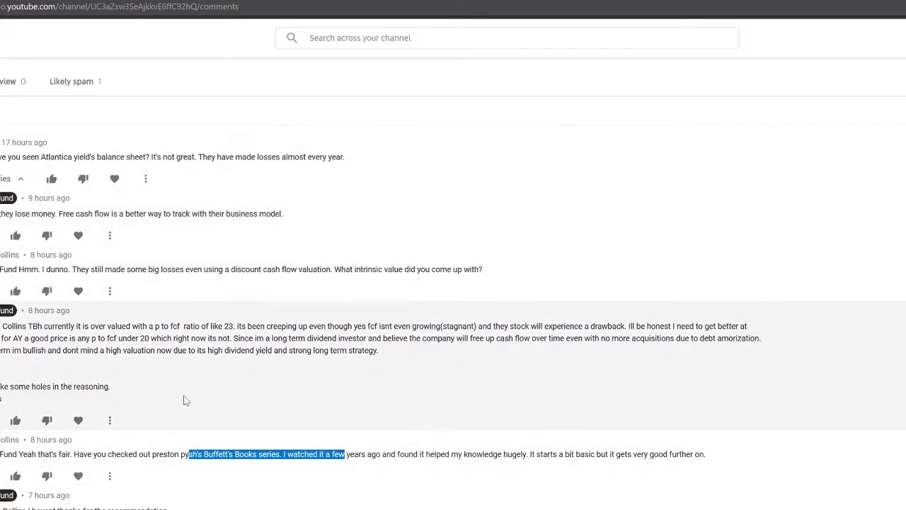
{"action": "key", "text": "ctrl+Tab"}
{"action": "key", "text": "alt+Tab"}
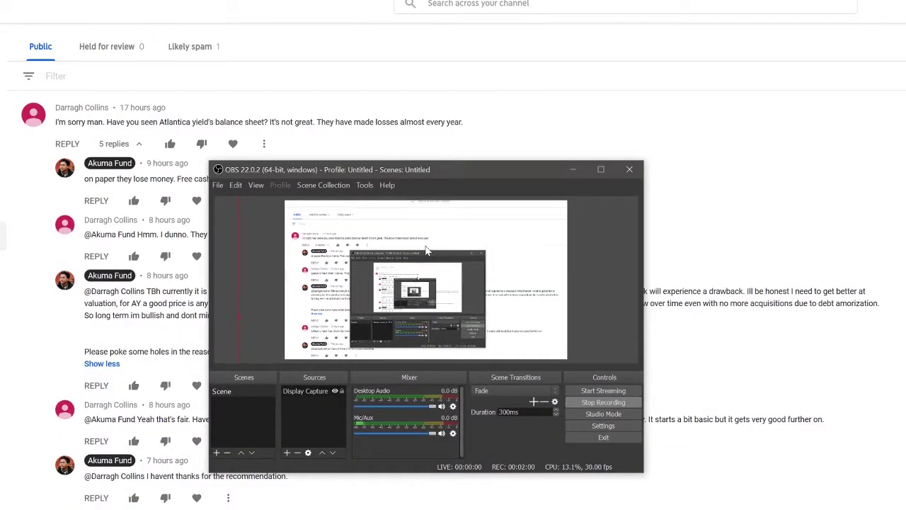
{"action": "left_click", "coordinate": [573, 167]}
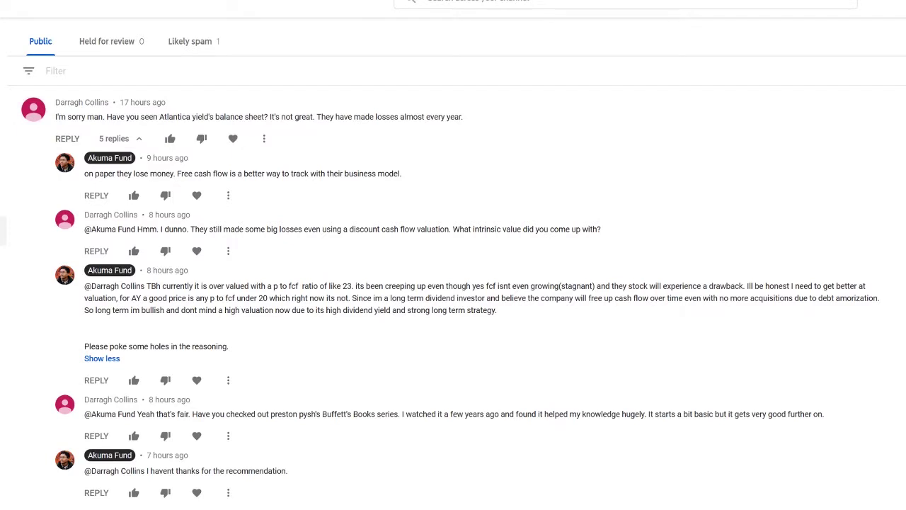
- Switch from the Start panel back to the Atlantica Yield Excel workbook
{"action": "key", "text": "super"}
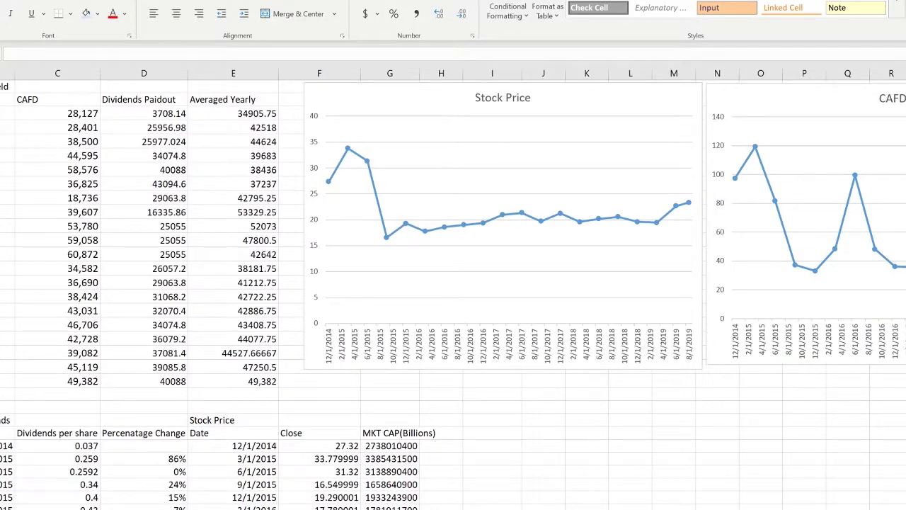
{"action": "key", "text": "alt+Tab"}
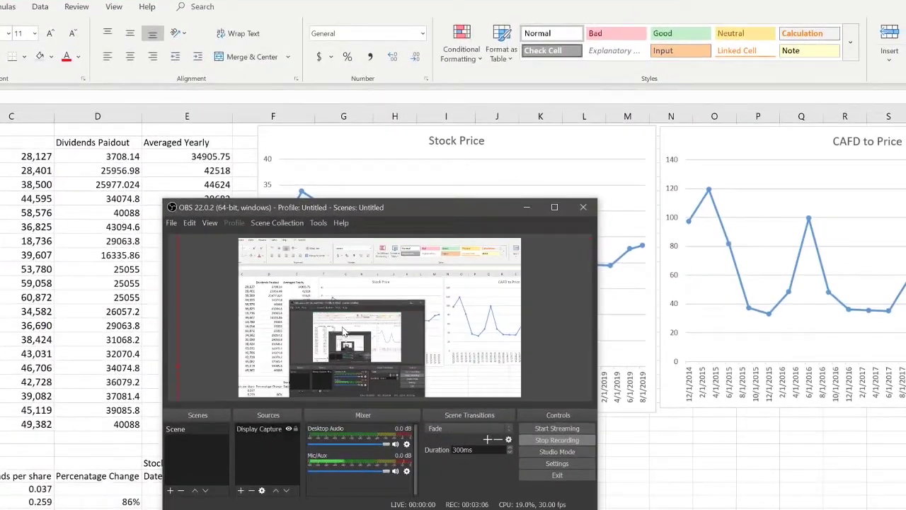
{"action": "left_click", "coordinate": [527, 206]}
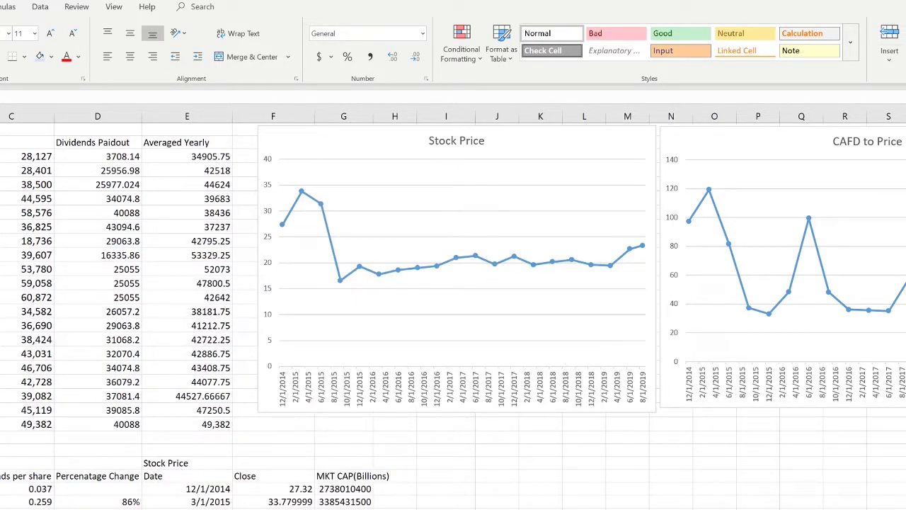
{"action": "scroll", "coordinate": [213, 343], "scroll_direction": "up", "scroll_amount": 5, "text": "ctrl"}
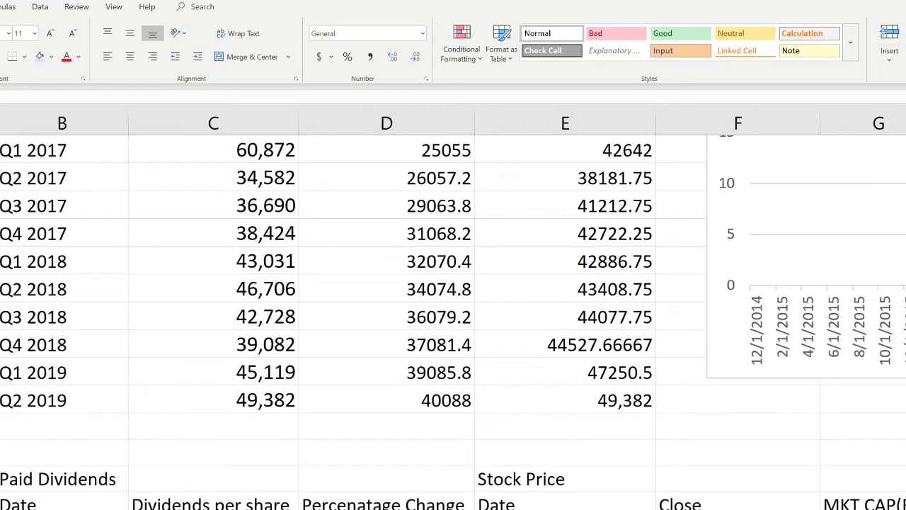
{"action": "scroll", "coordinate": [213, 342], "scroll_direction": "up", "scroll_amount": 4}
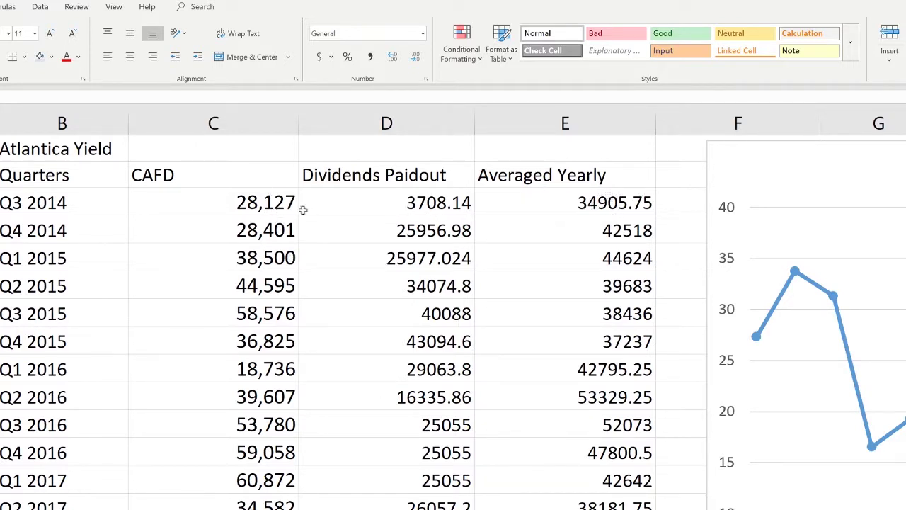
{"action": "left_click_drag", "start_coordinate": [596, 195], "coordinate": [567, 506]}
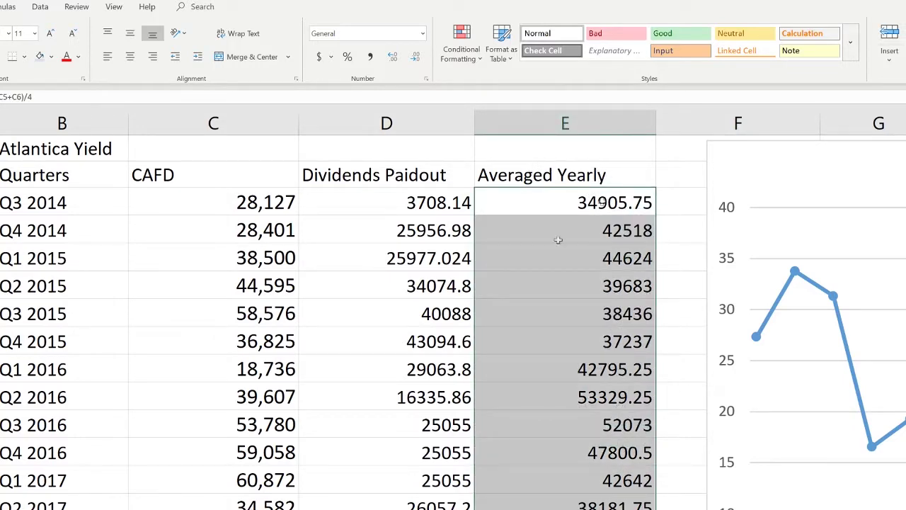
{"action": "left_click_drag", "start_coordinate": [383, 164], "coordinate": [397, 504]}
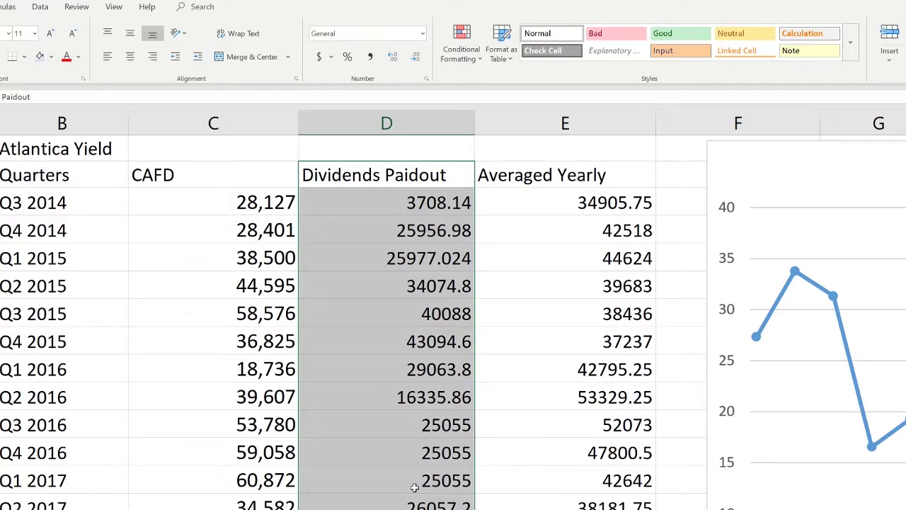
{"action": "scroll", "coordinate": [415, 486], "scroll_direction": "down", "scroll_amount": 7}
{"action": "scroll", "coordinate": [172, 407], "scroll_direction": "down", "scroll_amount": 3}
{"action": "scroll", "coordinate": [172, 407], "scroll_direction": "up", "scroll_amount": 3}
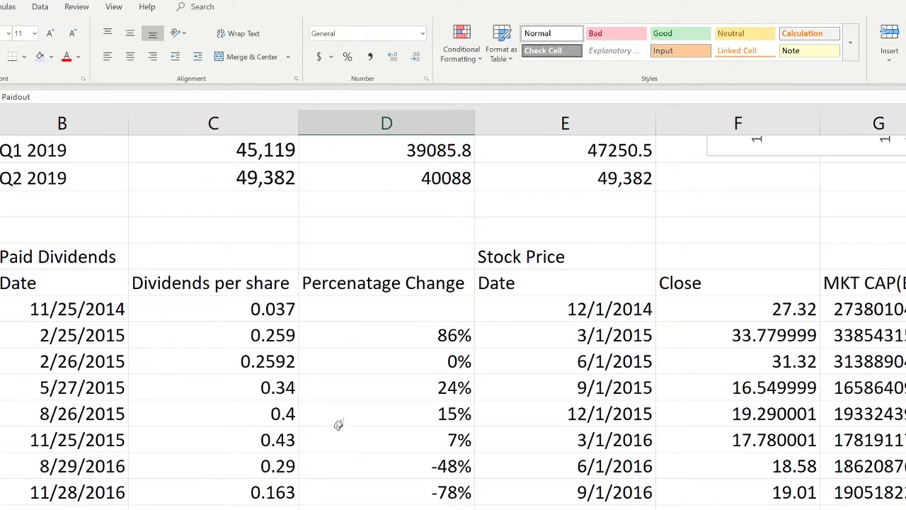
{"action": "scroll", "coordinate": [414, 347], "scroll_direction": "down", "scroll_amount": 4}
{"action": "scroll", "coordinate": [425, 396], "scroll_direction": "up", "scroll_amount": 4}
{"action": "scroll", "coordinate": [859, 382], "scroll_direction": "down", "scroll_amount": 6}
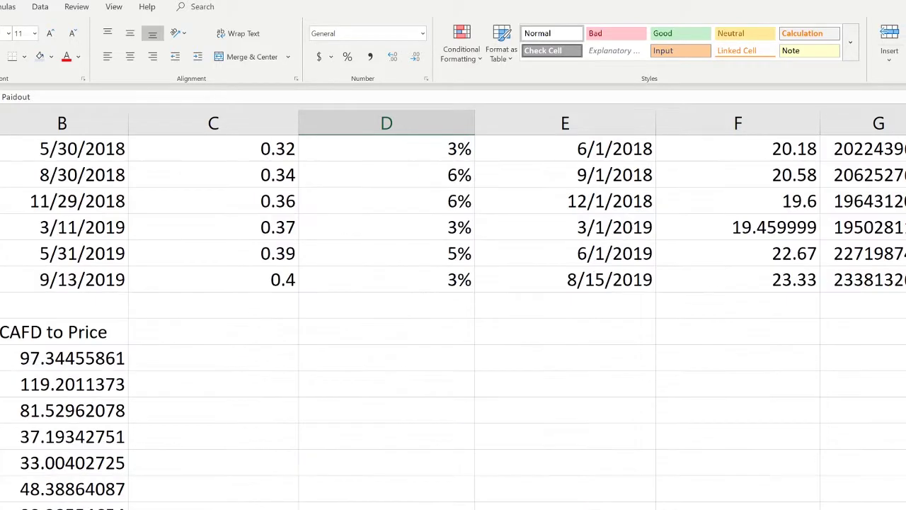
{"action": "scroll", "coordinate": [890, 391], "scroll_direction": "down", "scroll_amount": 3}
{"action": "left_click_drag", "start_coordinate": [850, 253], "coordinate": [857, 437]}
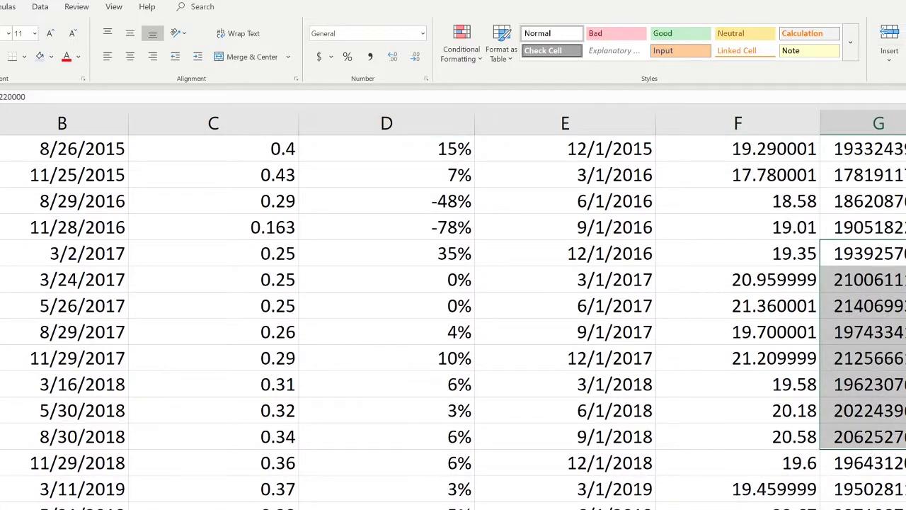
{"action": "scroll", "coordinate": [453, 318], "scroll_direction": "down", "scroll_amount": 3}
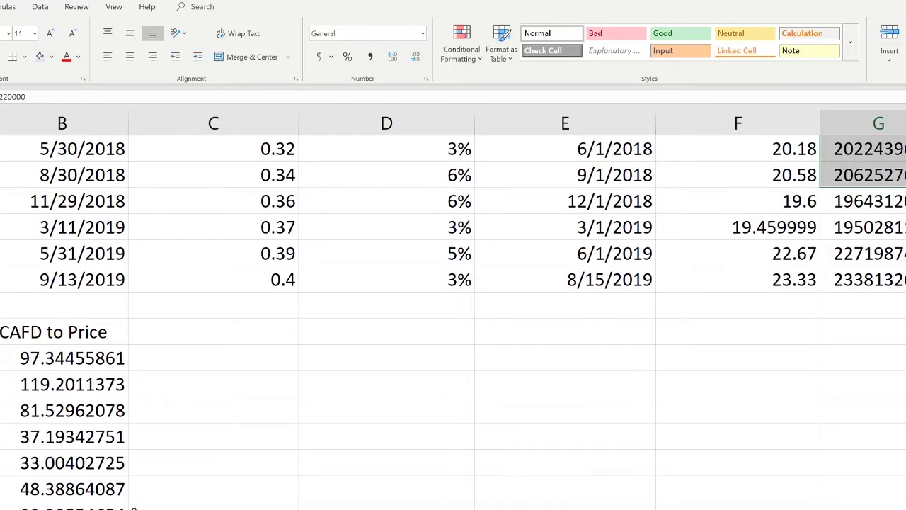
{"action": "scroll", "coordinate": [156, 478], "scroll_direction": "down", "scroll_amount": 3}
{"action": "scroll", "coordinate": [156, 478], "scroll_direction": "up", "scroll_amount": 3}
{"action": "scroll", "coordinate": [61, 264], "scroll_direction": "down", "scroll_amount": 3}
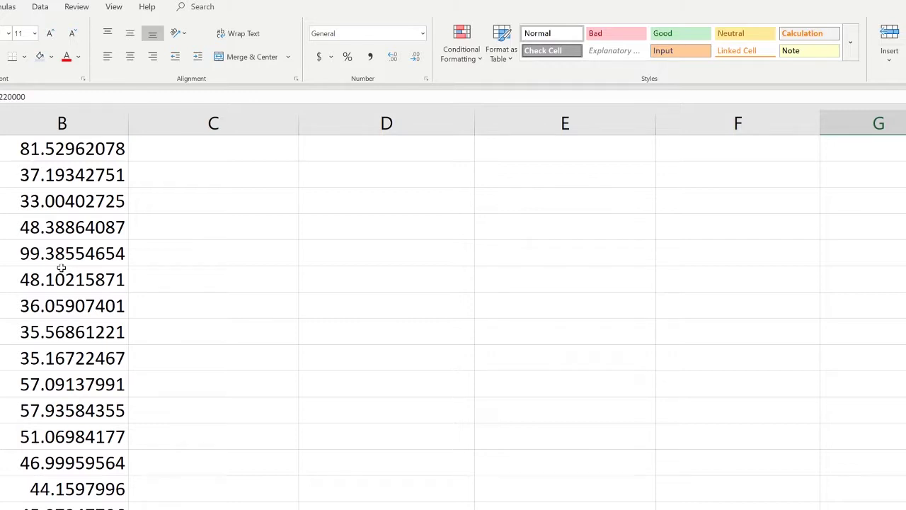
{"action": "scroll", "coordinate": [64, 269], "scroll_direction": "up", "scroll_amount": 20}
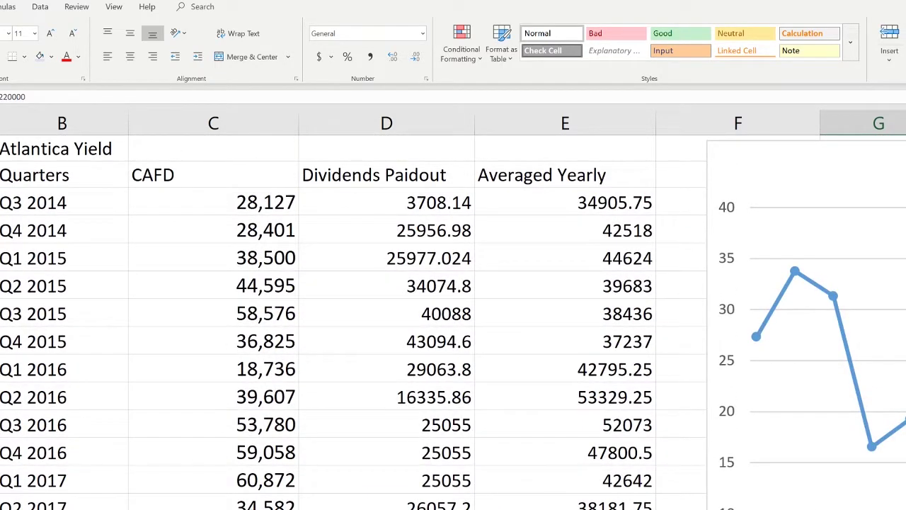
- Scroll right past the Stock Price chart and hide OBS to show the CAFD to Price chart
{"action": "scroll", "coordinate": [453, 312], "scroll_direction": "right", "scroll_amount": 5}
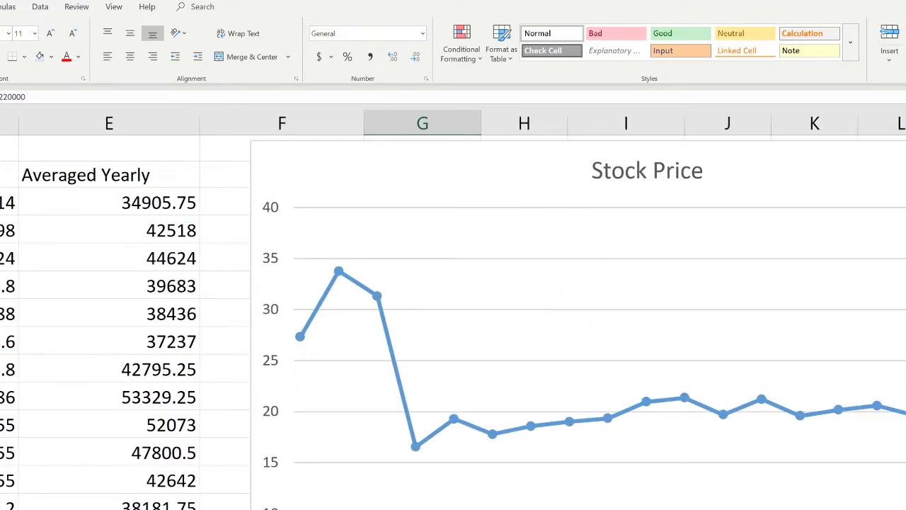
{"action": "key", "text": "alt+Tab"}
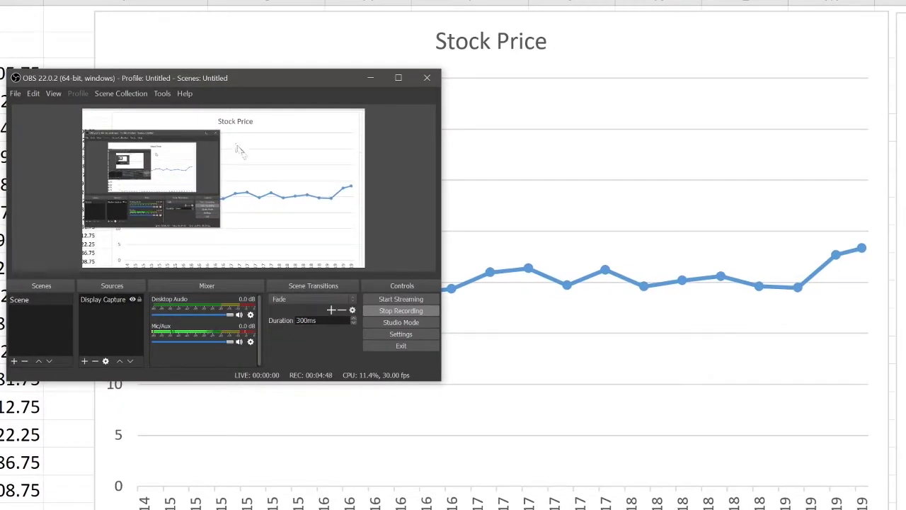
{"action": "left_click", "coordinate": [369, 79]}
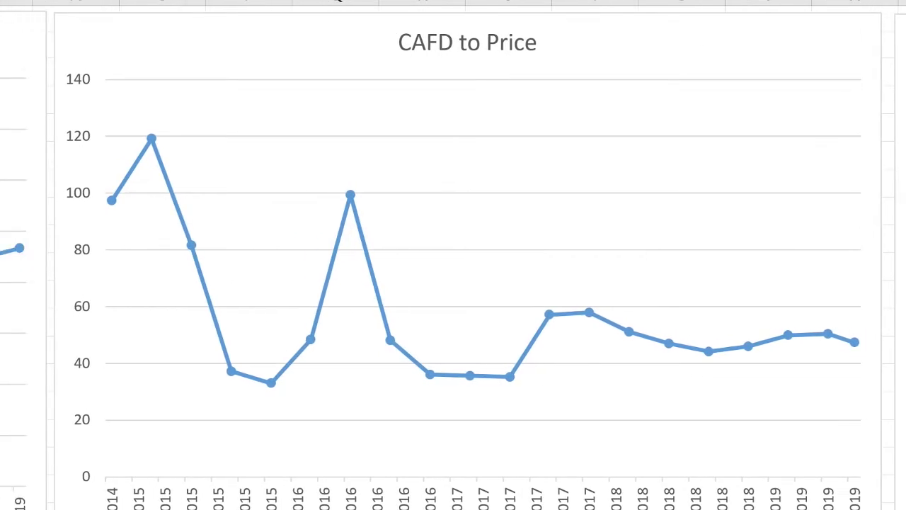
- Hide OBS and read CAFD to Price data-point values, ending at the November 2017 to Now chart
{"action": "key", "text": "alt+Tab"}
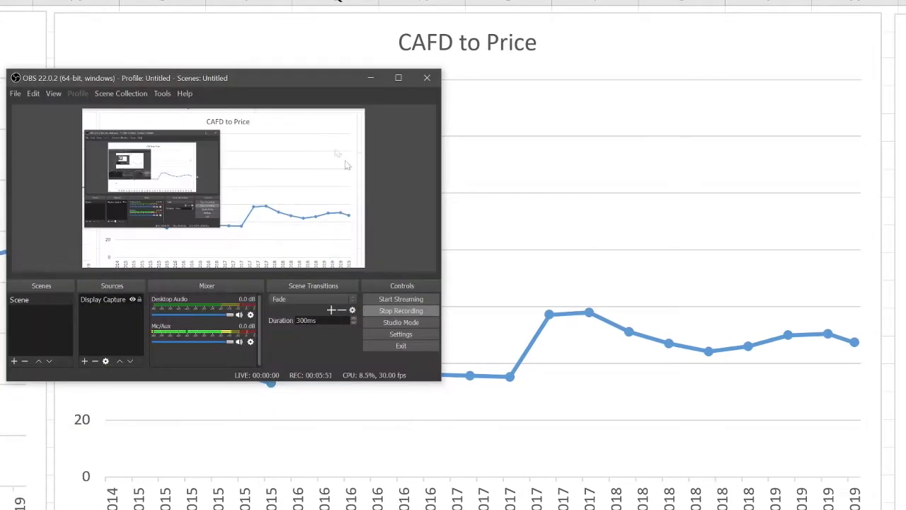
{"action": "left_click", "coordinate": [365, 76]}
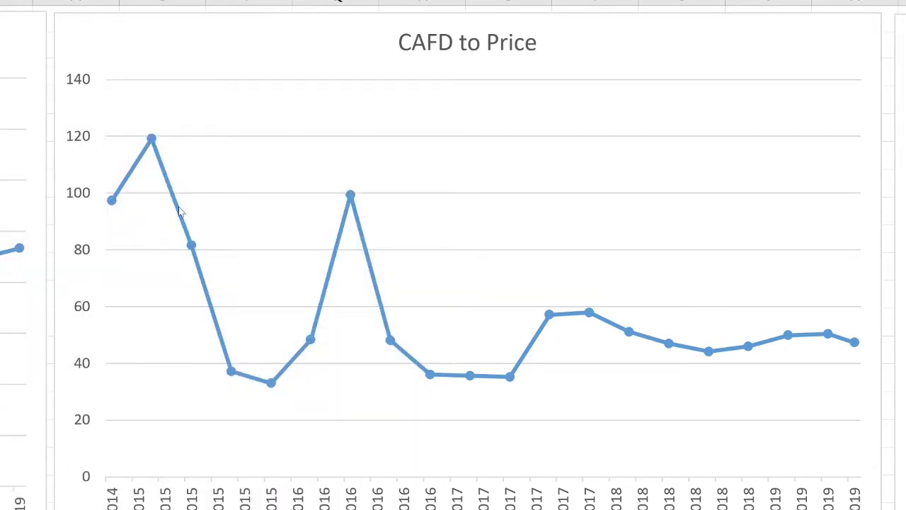
{"action": "mouse_move", "coordinate": [180, 211]}
{"action": "mouse_move", "coordinate": [157, 145]}
{"action": "mouse_move", "coordinate": [627, 339]}
{"action": "mouse_move", "coordinate": [549, 322]}
{"action": "mouse_move", "coordinate": [712, 357]}
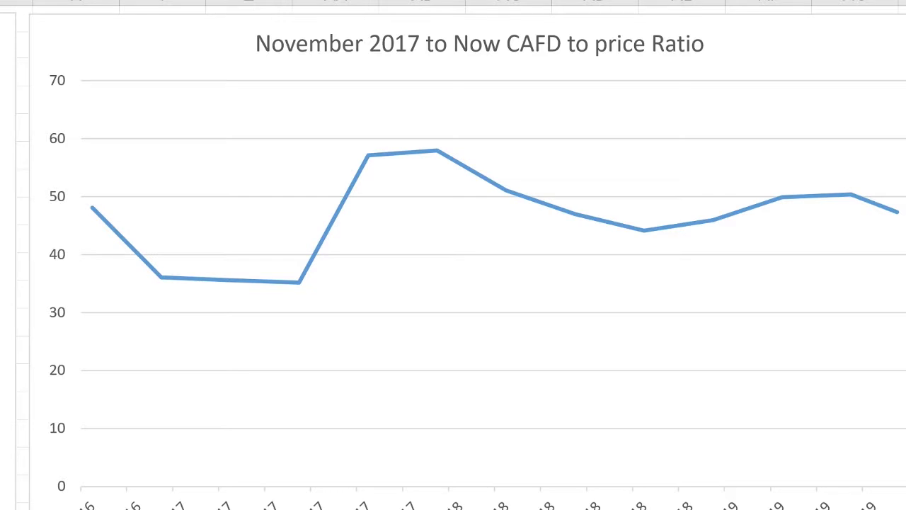
{"action": "key", "text": "alt+Tab"}
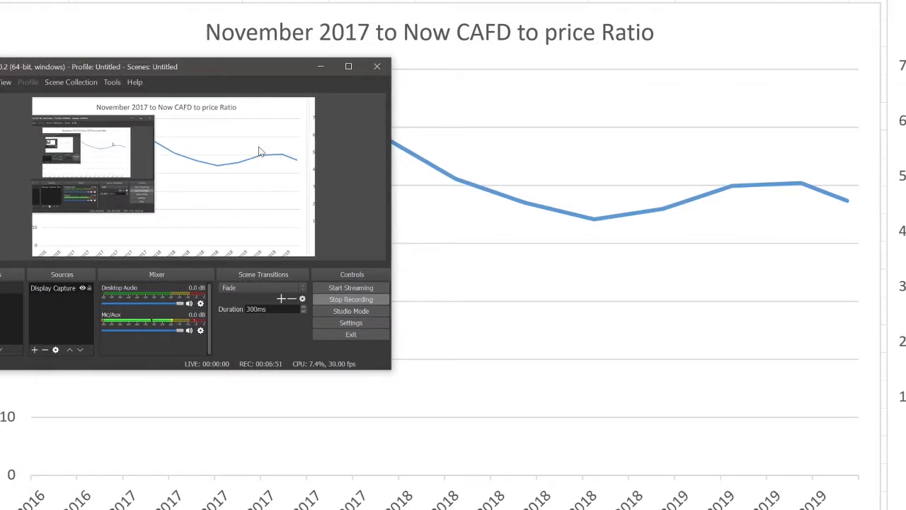
{"action": "left_click", "coordinate": [321, 66]}
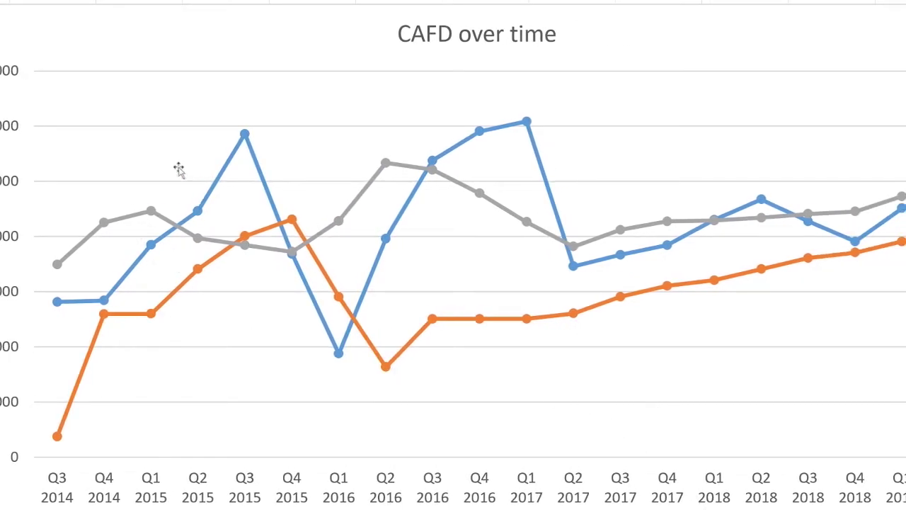
- Read a data-point value on the CAFD over time chart lines
{"action": "mouse_move", "coordinate": [327, 277]}
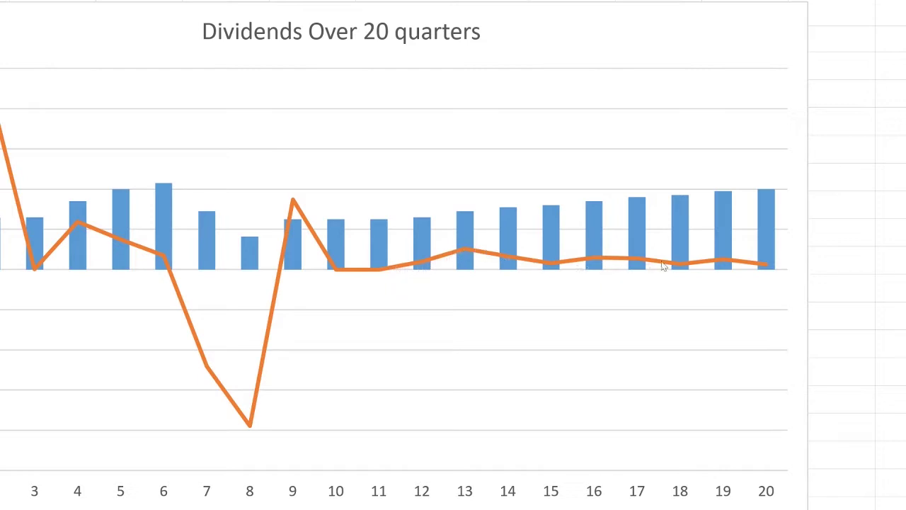
{"action": "mouse_move", "coordinate": [750, 265]}
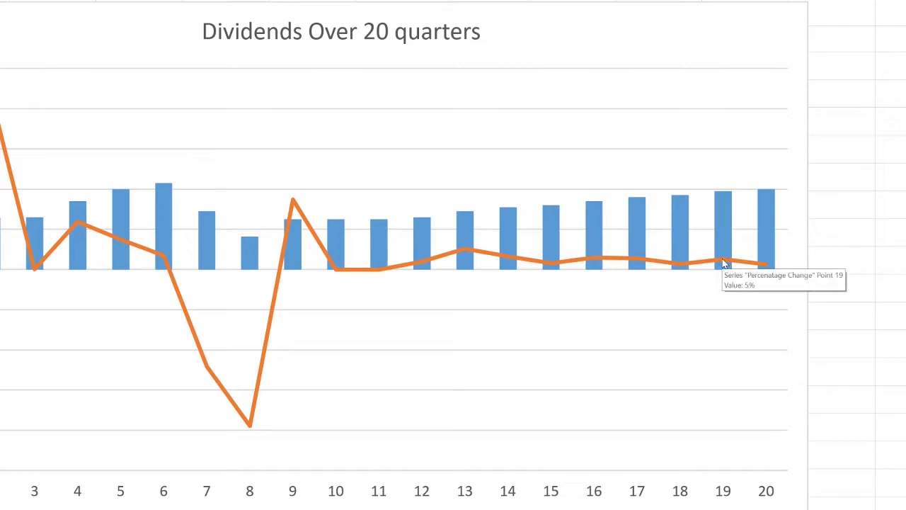
{"action": "mouse_move", "coordinate": [684, 268]}
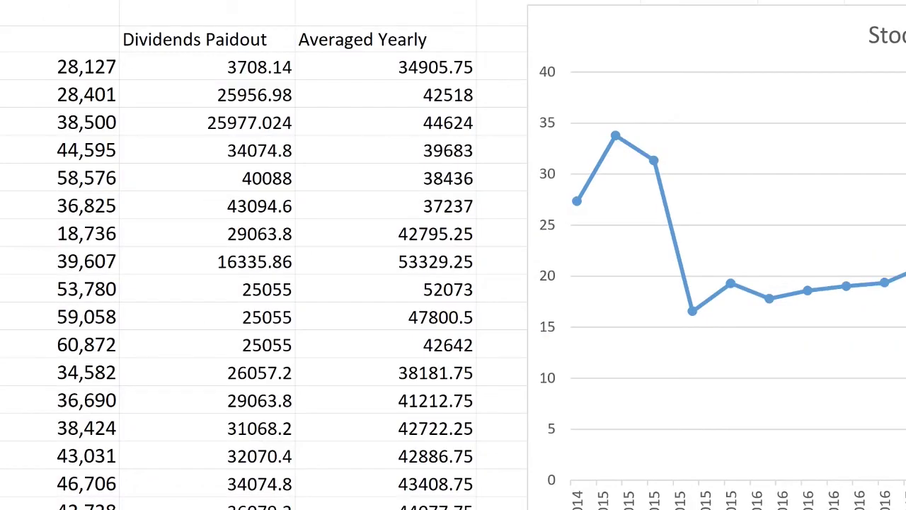
- Scroll down to the table's last row: 8/15/2019, 0.4 dividend, 23.33 price
{"action": "scroll", "coordinate": [99, 432], "scroll_direction": "down", "scroll_amount": 7}
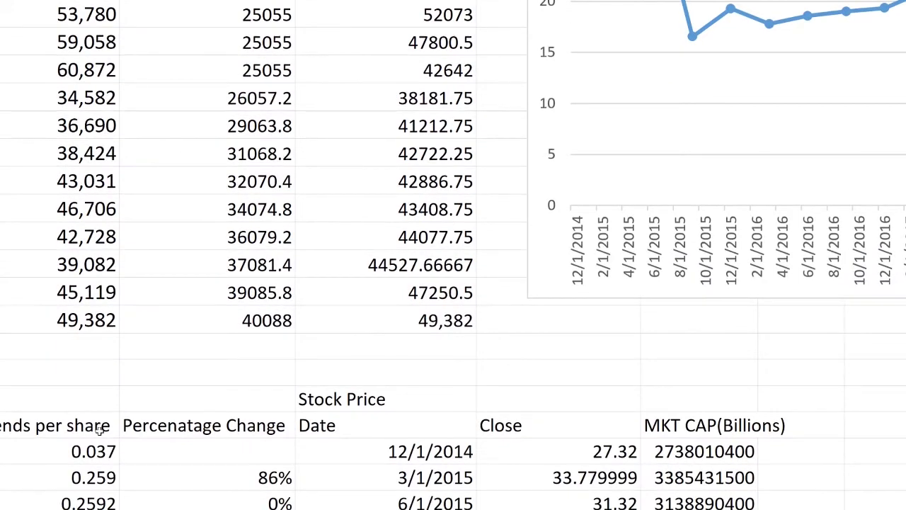
{"action": "scroll", "coordinate": [99, 436], "scroll_direction": "down", "scroll_amount": 7}
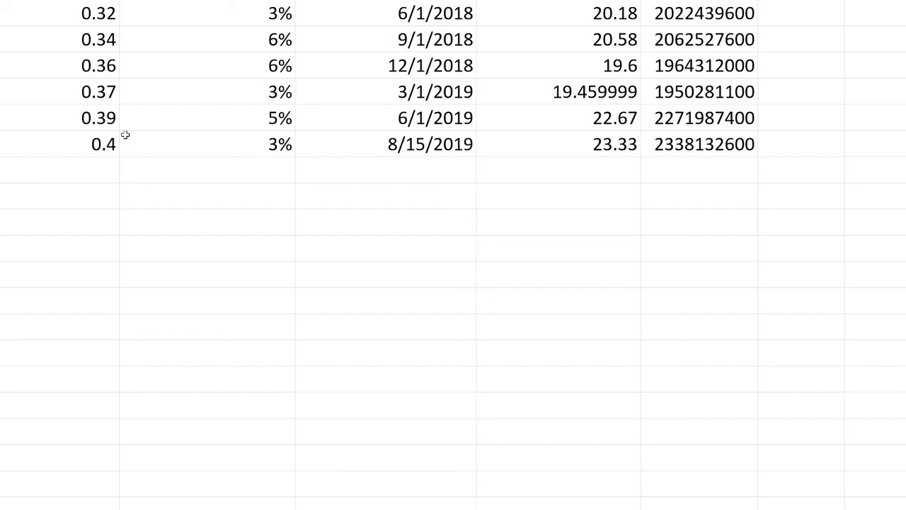
- Scroll up to the CAFD values starting at 28,127 beside the Dividends Paidout column
{"action": "scroll", "coordinate": [222, 237], "scroll_direction": "up", "scroll_amount": 5}
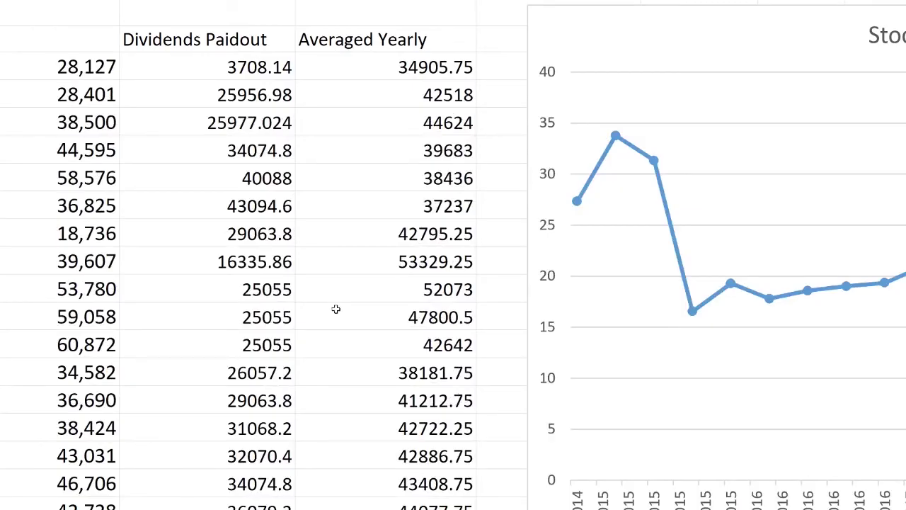